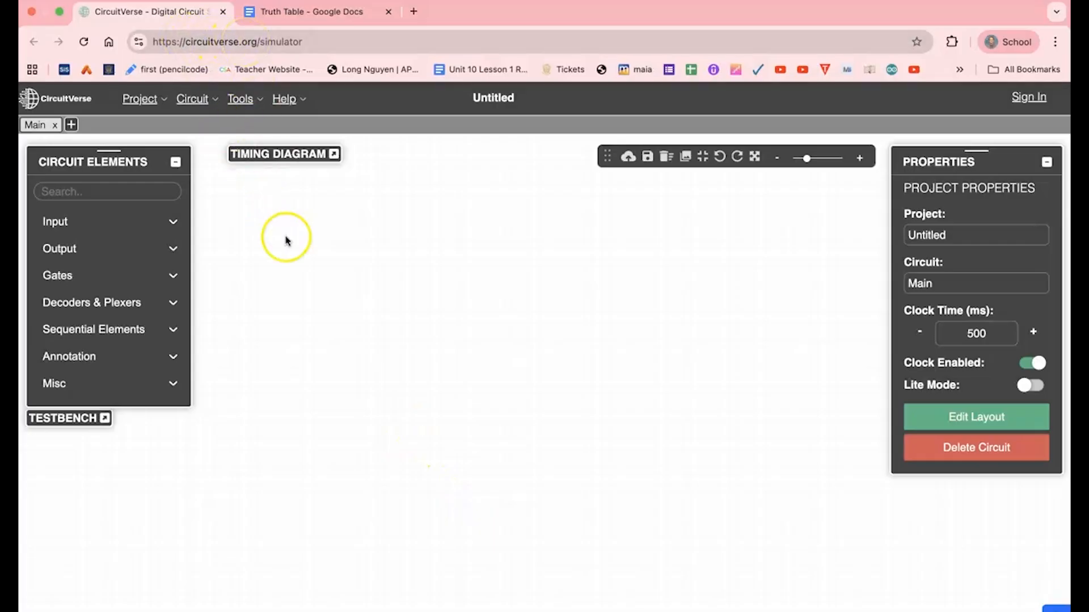
Place an AND gate on the canvas and zoom in so it sits enlarged in the middle.
{"action": "left_click", "coordinate": [173, 276]}
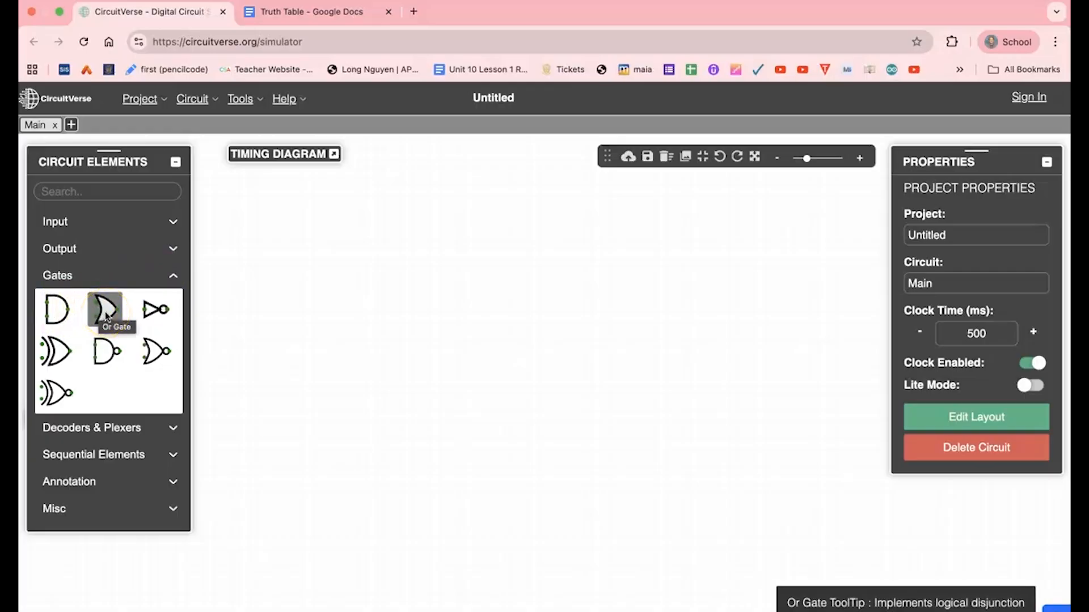
{"action": "left_click", "coordinate": [55, 312]}
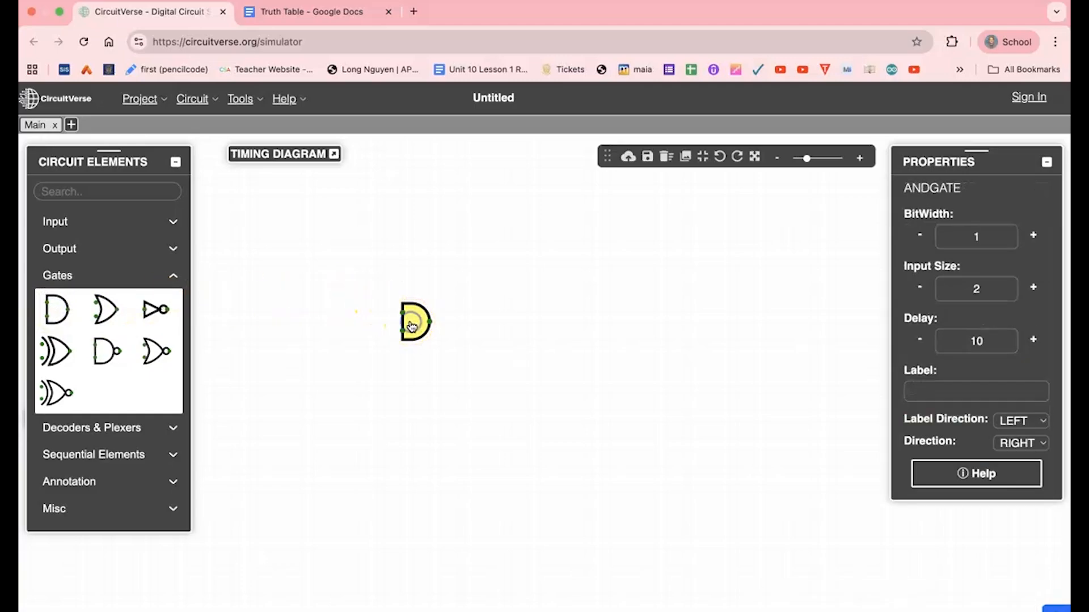
{"action": "left_click_drag", "start_coordinate": [812, 158], "coordinate": [830, 162]}
{"action": "mouse_move", "coordinate": [427, 250]}
{"action": "left_mouse_down"}
{"action": "mouse_move", "coordinate": [595, 343]}
{"action": "mouse_move", "coordinate": [683, 372]}
{"action": "left_mouse_up"}
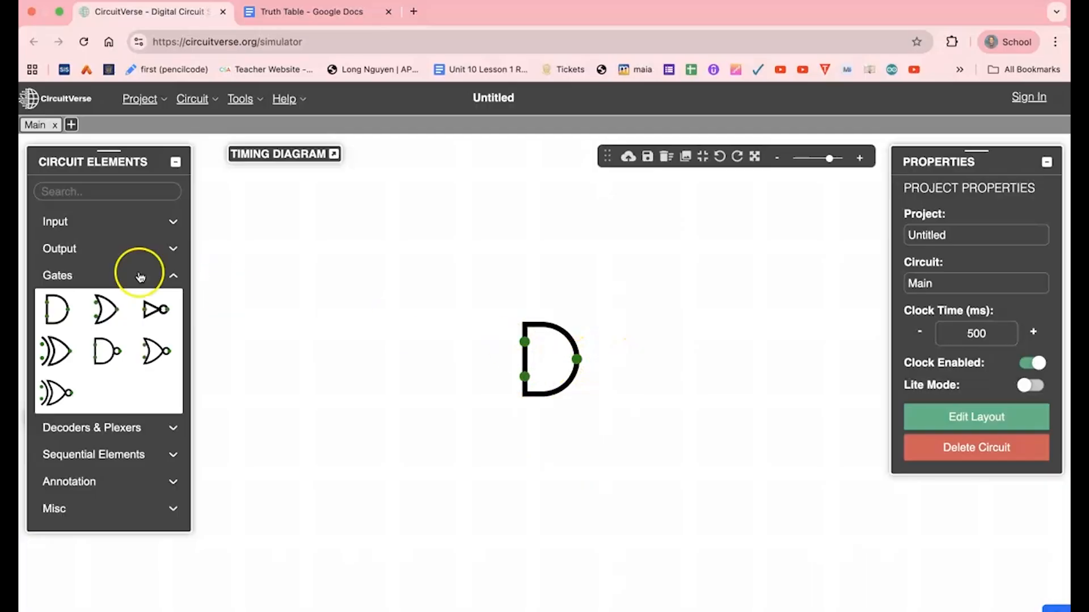
Add two input toggles to the left of the AND gate, one above the other.
{"action": "left_click", "coordinate": [63, 221]}
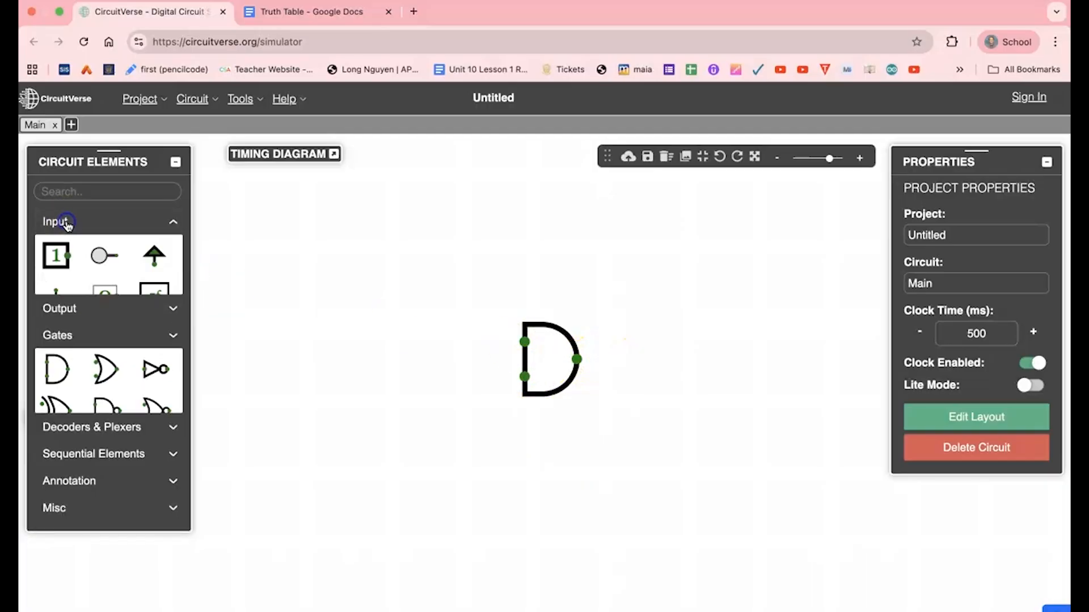
{"action": "left_click", "coordinate": [56, 255]}
{"action": "left_click_drag", "start_coordinate": [308, 260], "coordinate": [351, 321]}
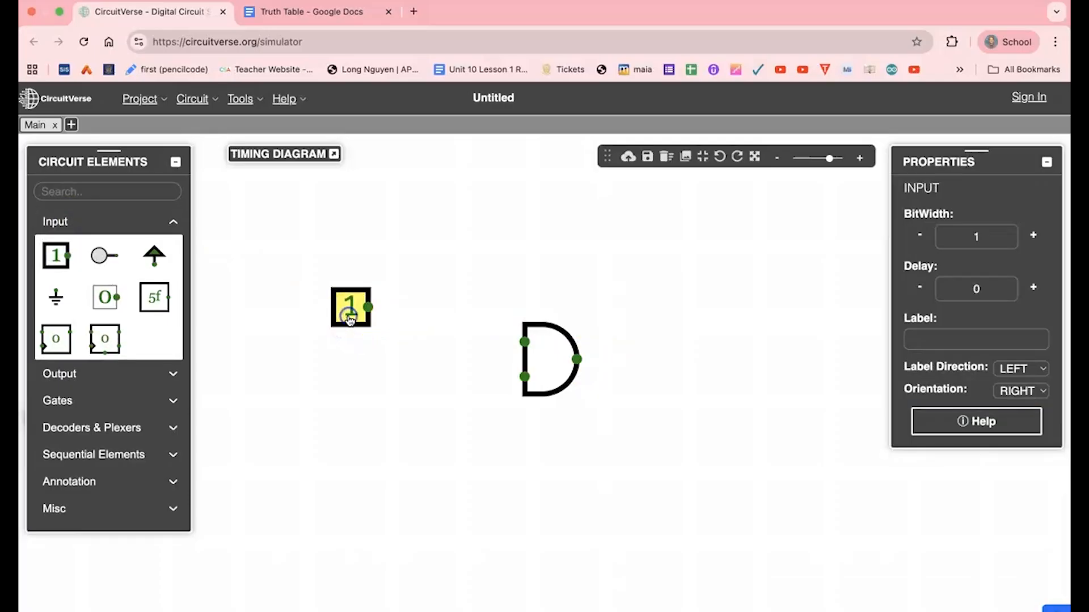
{"action": "left_click", "coordinate": [55, 257]}
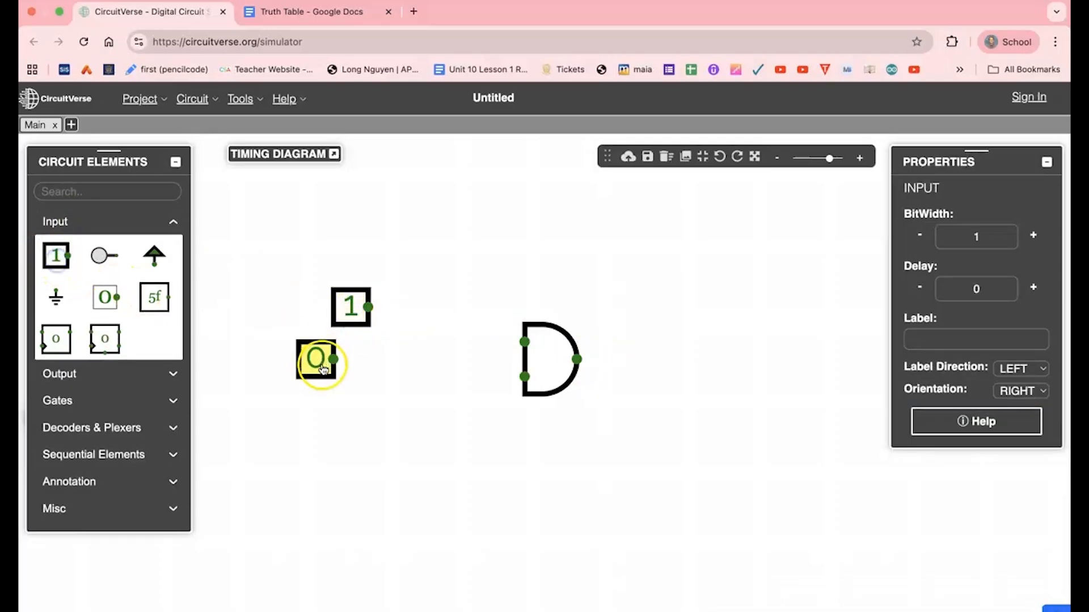
{"action": "left_click", "coordinate": [358, 418]}
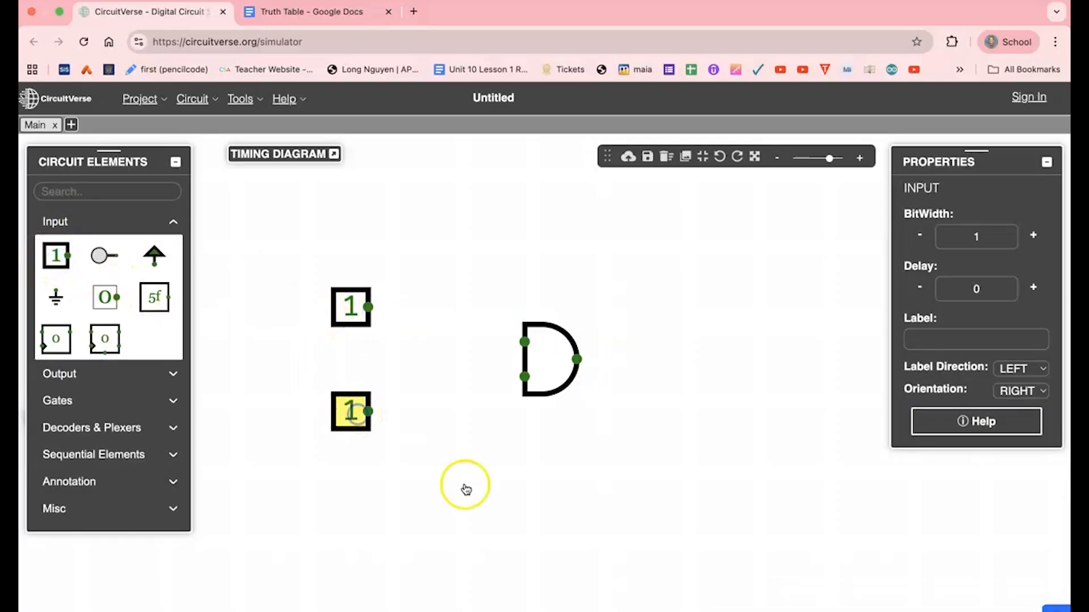
Wire the upper input to the gate's top pin and the lower input to its bottom pin.
{"action": "left_click", "coordinate": [370, 308]}
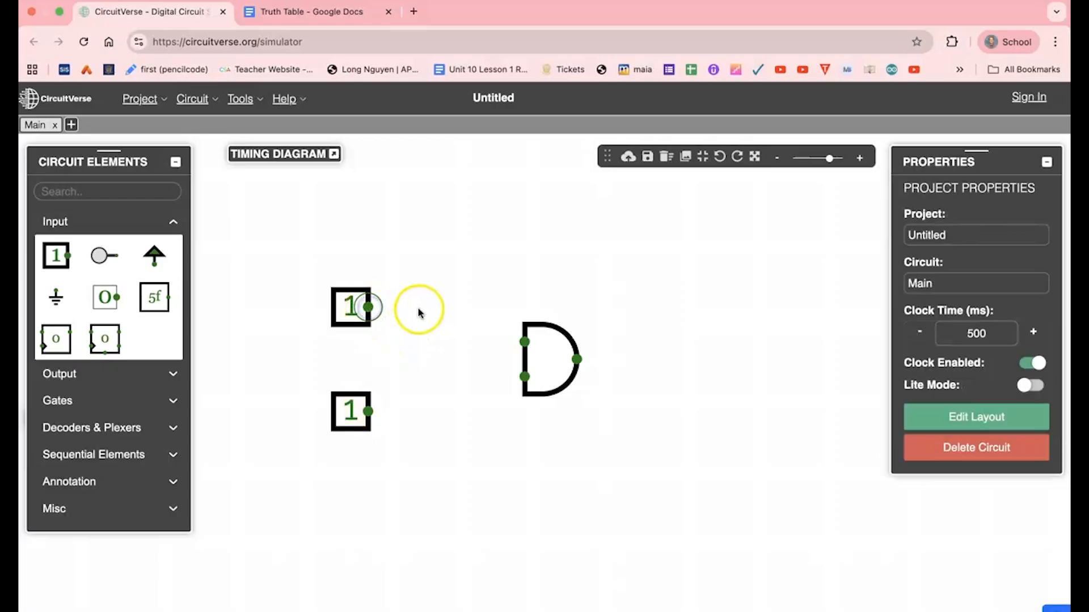
{"action": "left_click_drag", "start_coordinate": [427, 307], "coordinate": [439, 343]}
{"action": "left_click_drag", "start_coordinate": [528, 341], "coordinate": [525, 342]}
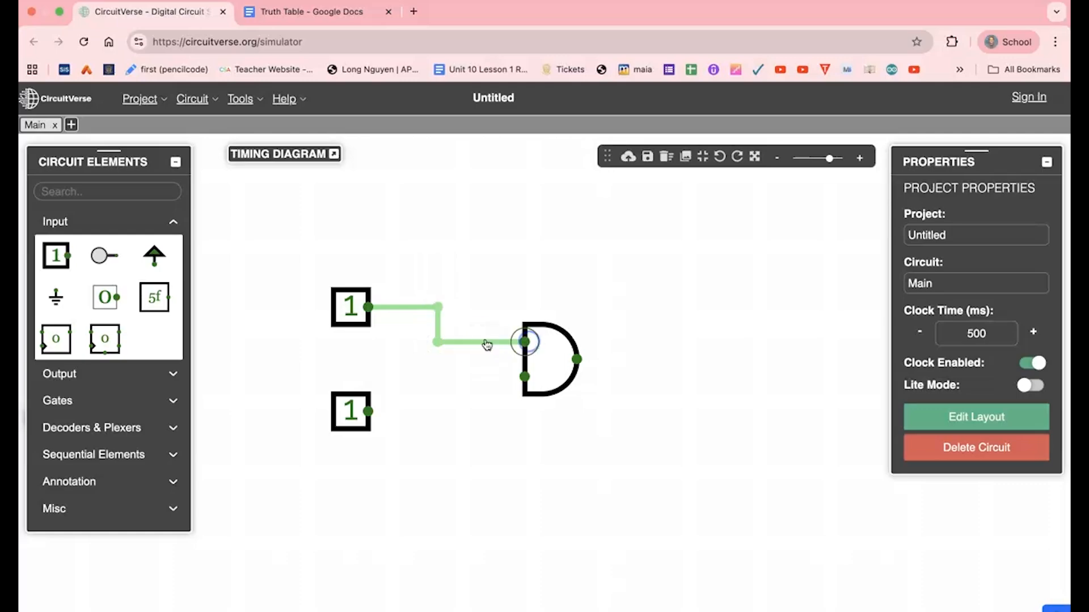
{"action": "left_click", "coordinate": [372, 416]}
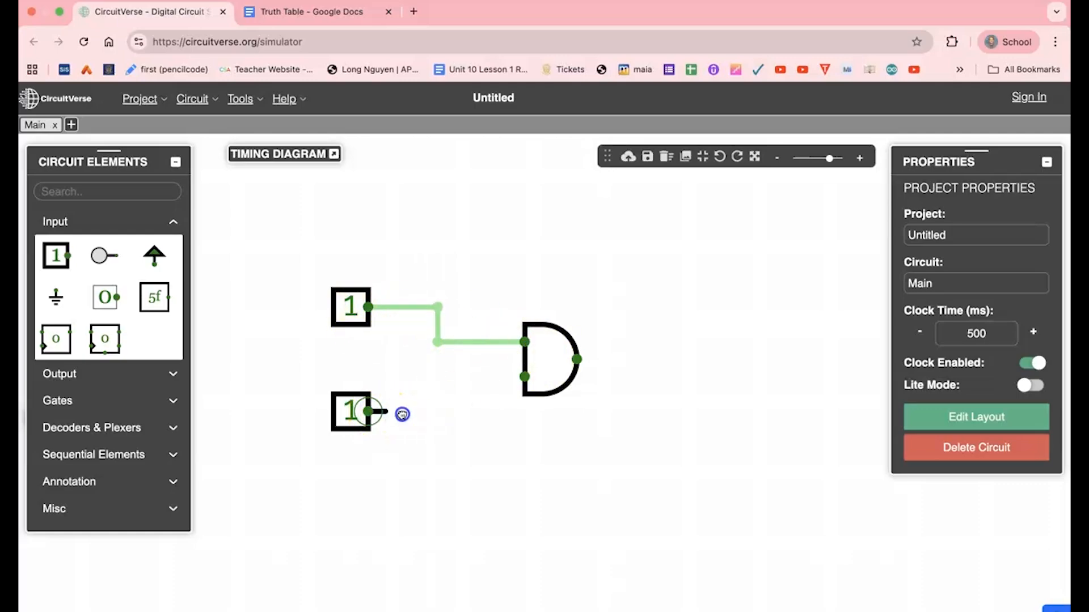
{"action": "left_click_drag", "start_coordinate": [431, 413], "coordinate": [444, 379]}
{"action": "left_click_drag", "start_coordinate": [513, 376], "coordinate": [523, 377]}
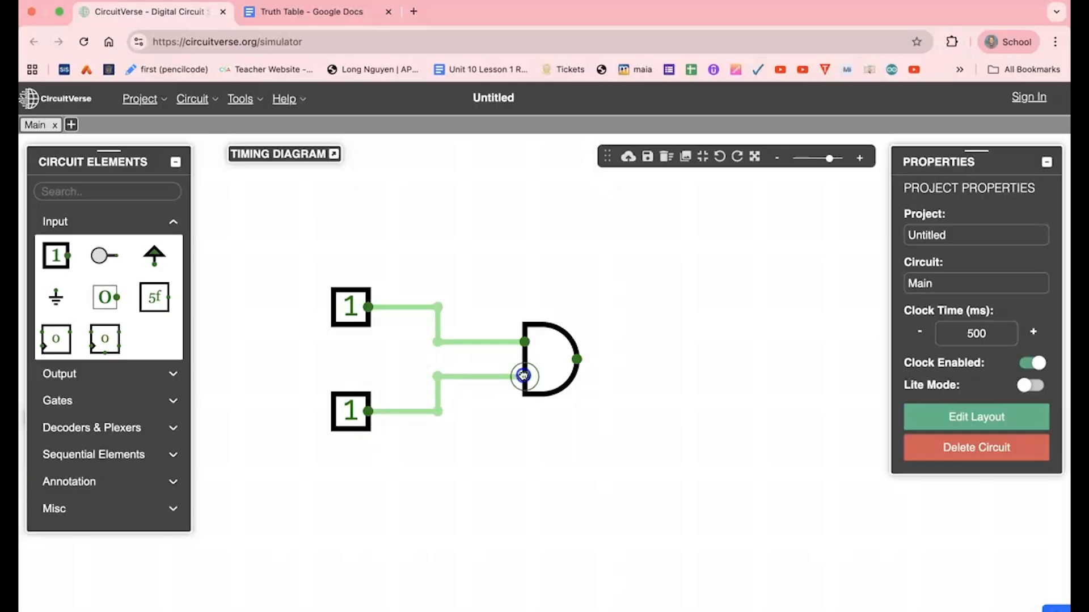
{"action": "left_click", "coordinate": [79, 486]}
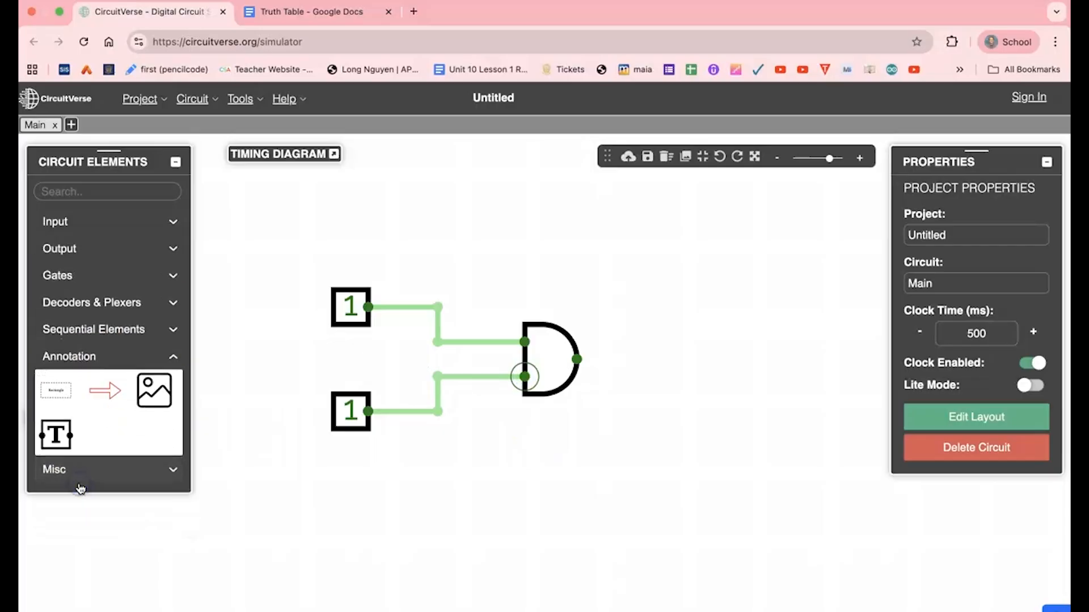
{"action": "left_click", "coordinate": [56, 390]}
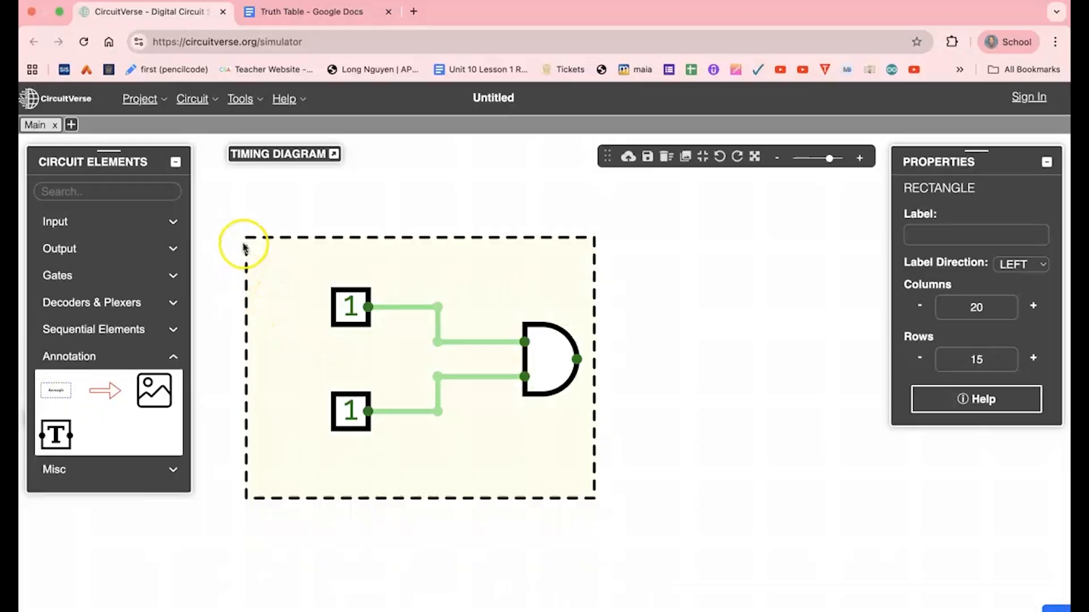
{"action": "left_click", "coordinate": [608, 352]}
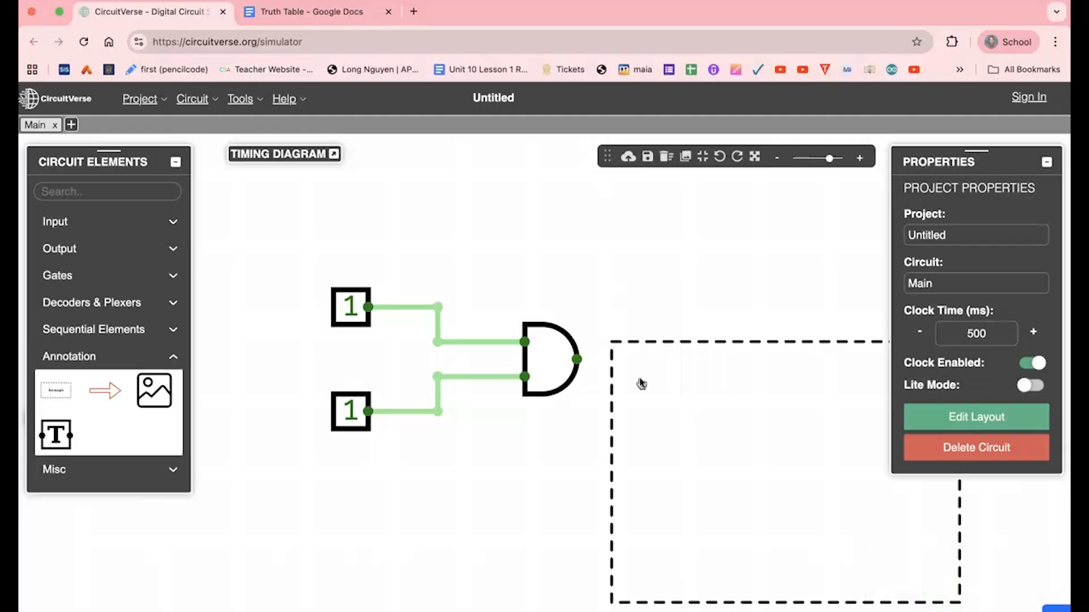
{"action": "left_click", "coordinate": [644, 354]}
{"action": "key", "text": "Delete"}
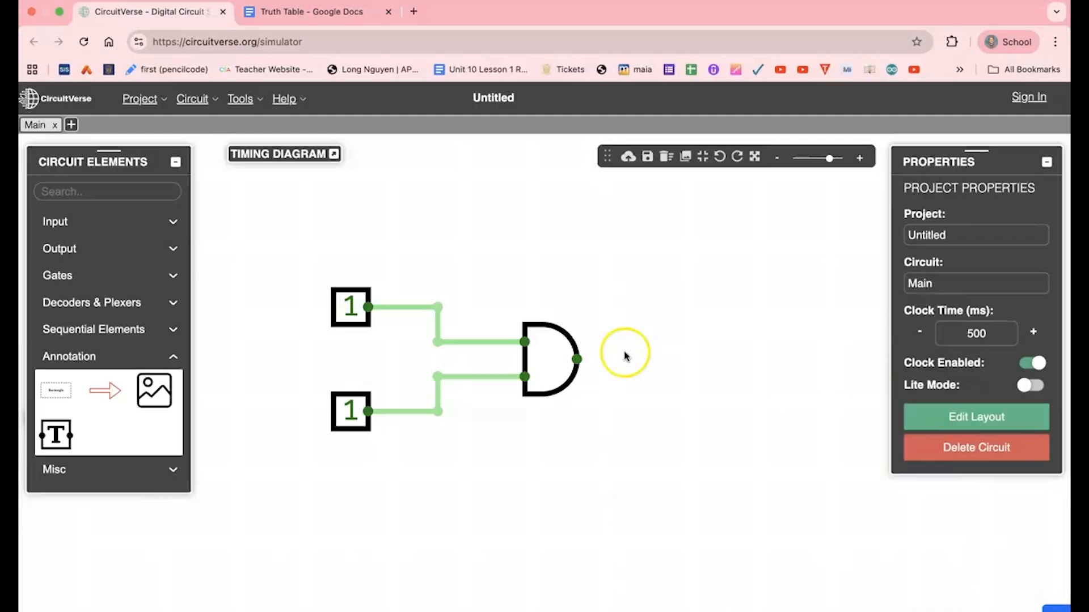
Add text annotations labelling the upper input A and the lower input B.
{"action": "left_click", "coordinate": [57, 438]}
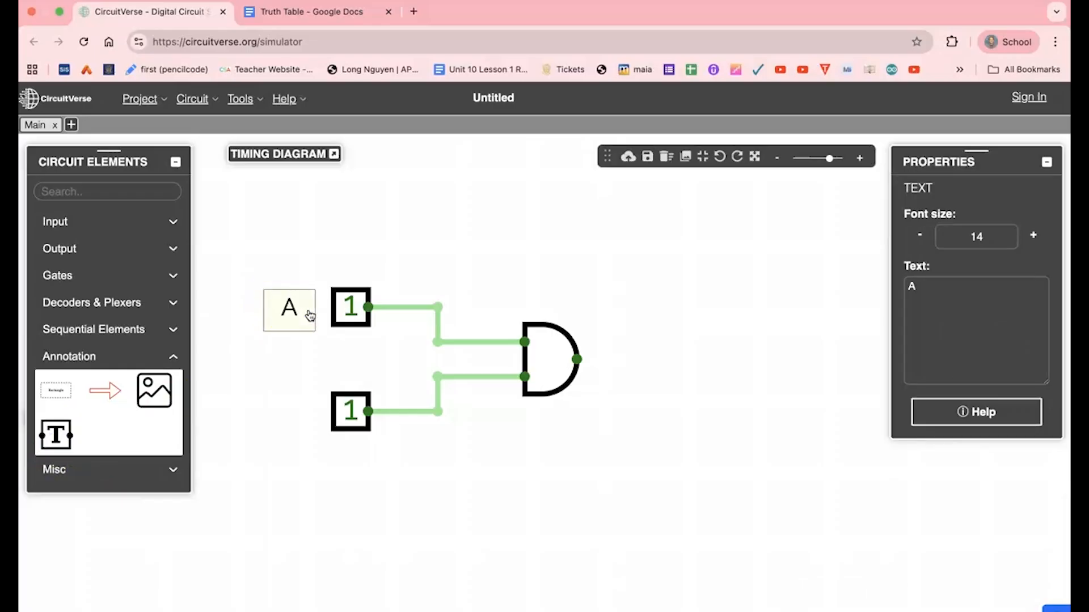
{"action": "left_click", "coordinate": [56, 435]}
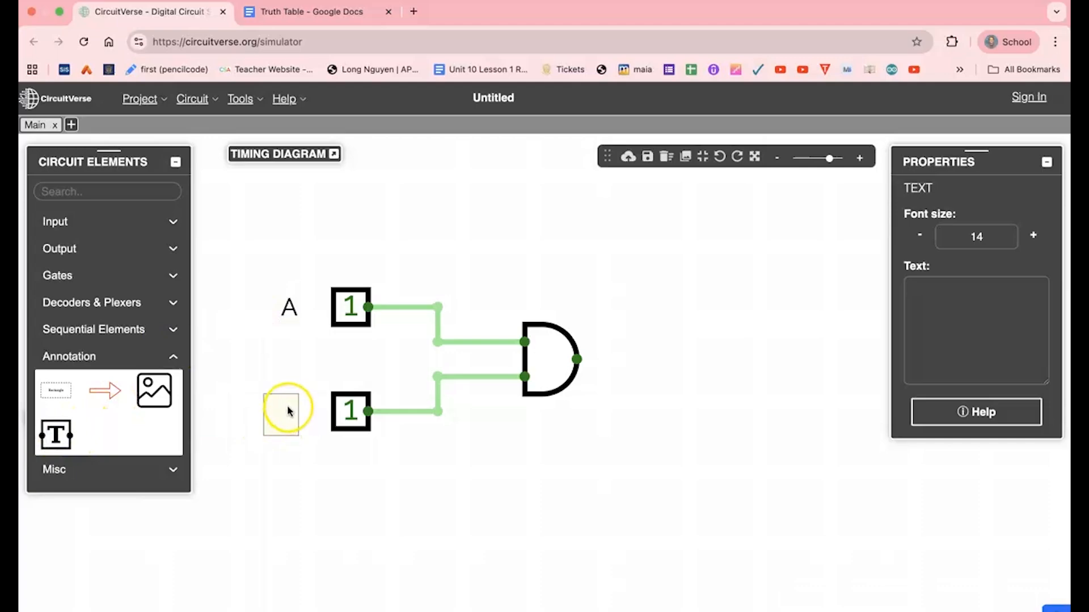
{"action": "type", "text": "b"}
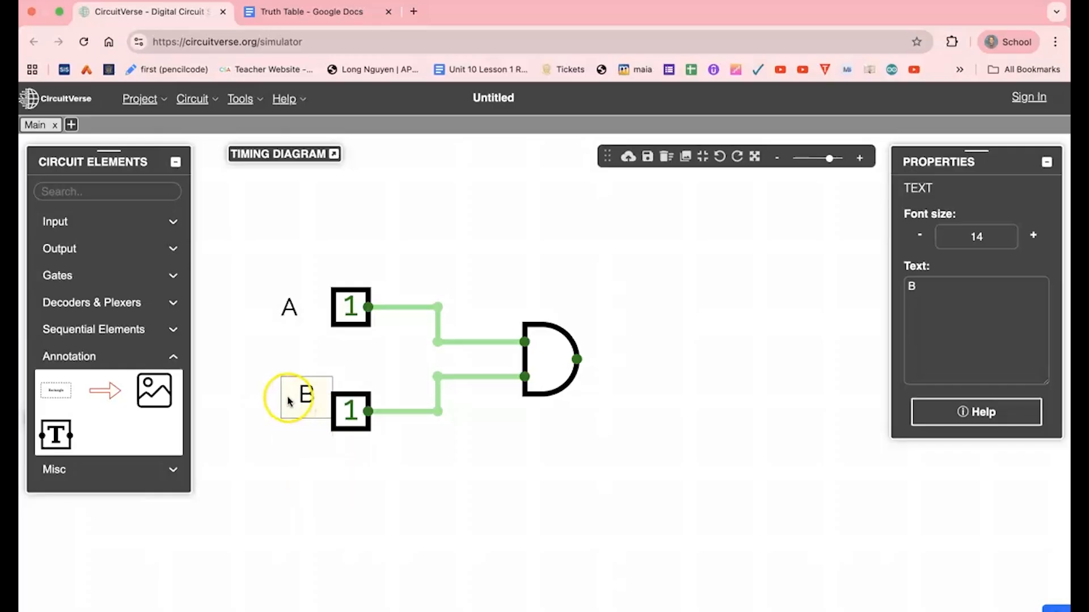
{"action": "left_click", "coordinate": [281, 407]}
{"action": "left_click", "coordinate": [344, 497]}
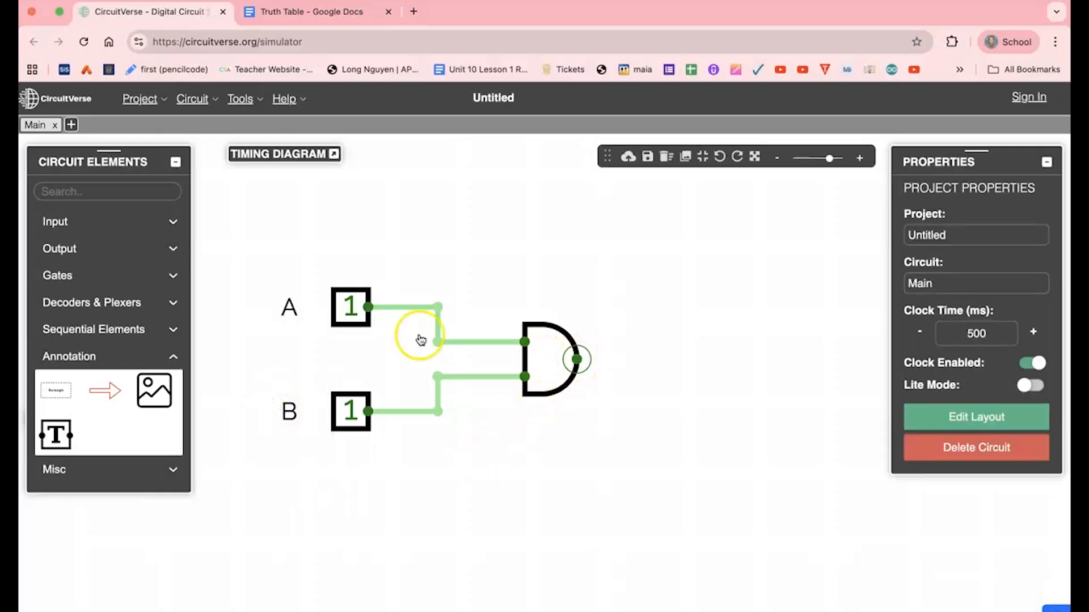
Toggle both inputs A and B to 0.
{"action": "left_click", "coordinate": [352, 306]}
{"action": "left_click", "coordinate": [353, 416]}
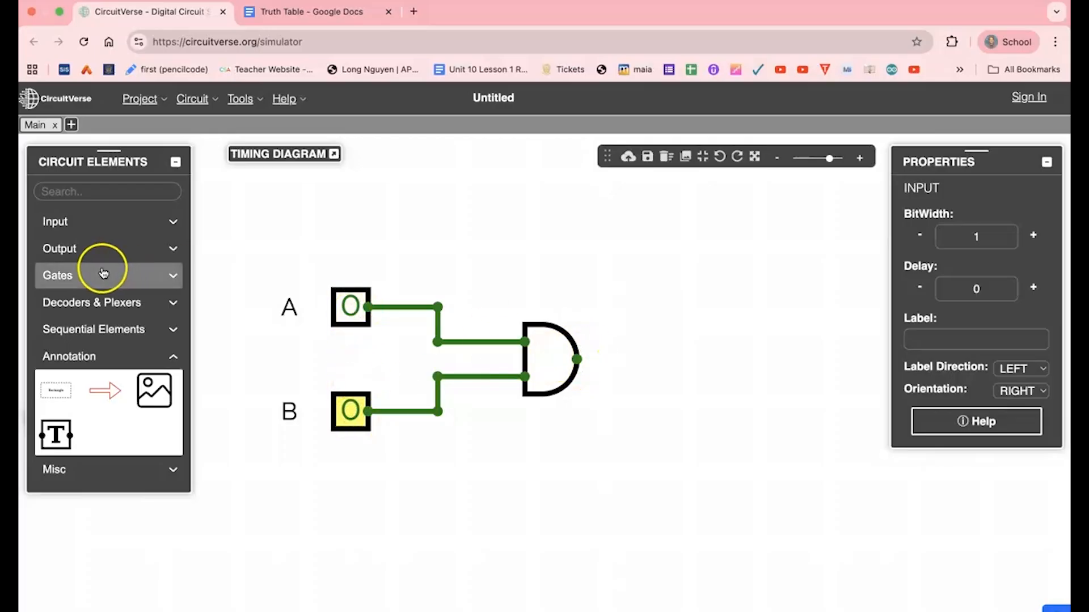
Add a digital LED to the right of the gate and wire the gate's output to it.
{"action": "left_click", "coordinate": [67, 251]}
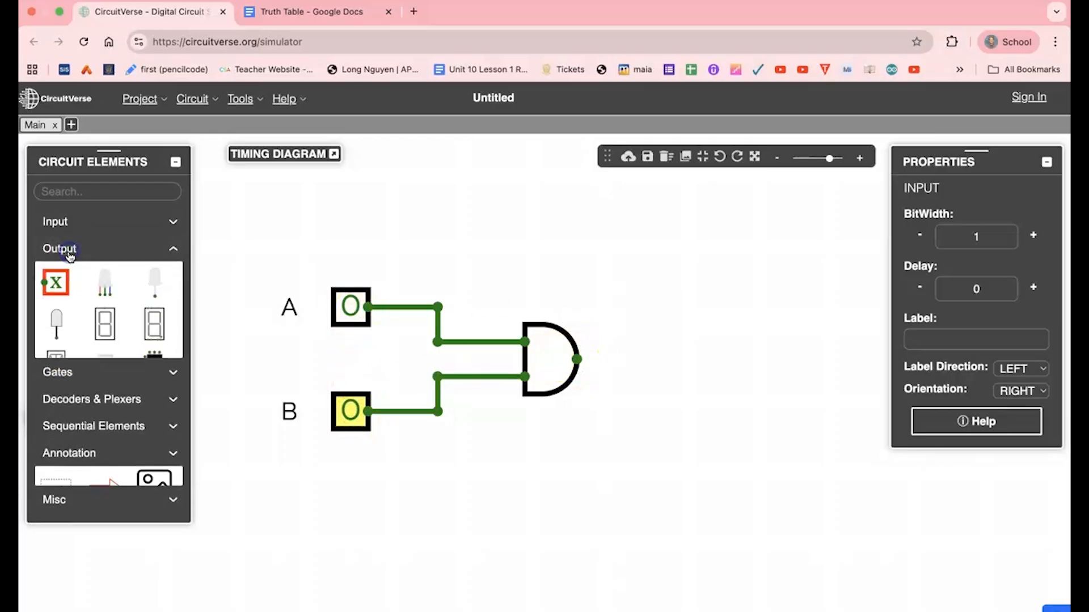
{"action": "left_click", "coordinate": [156, 284]}
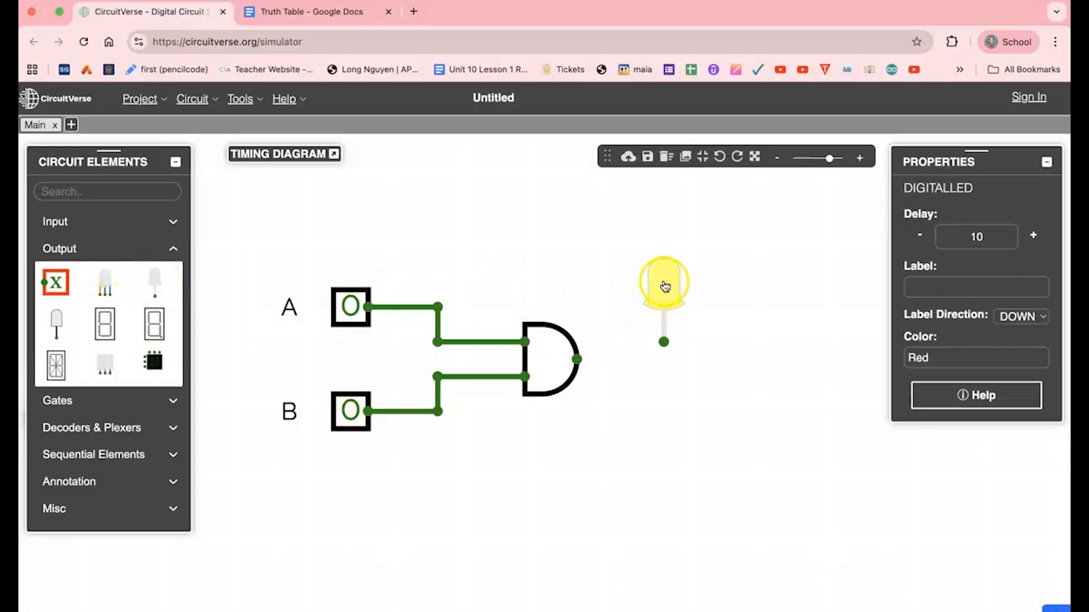
{"action": "left_click", "coordinate": [577, 360]}
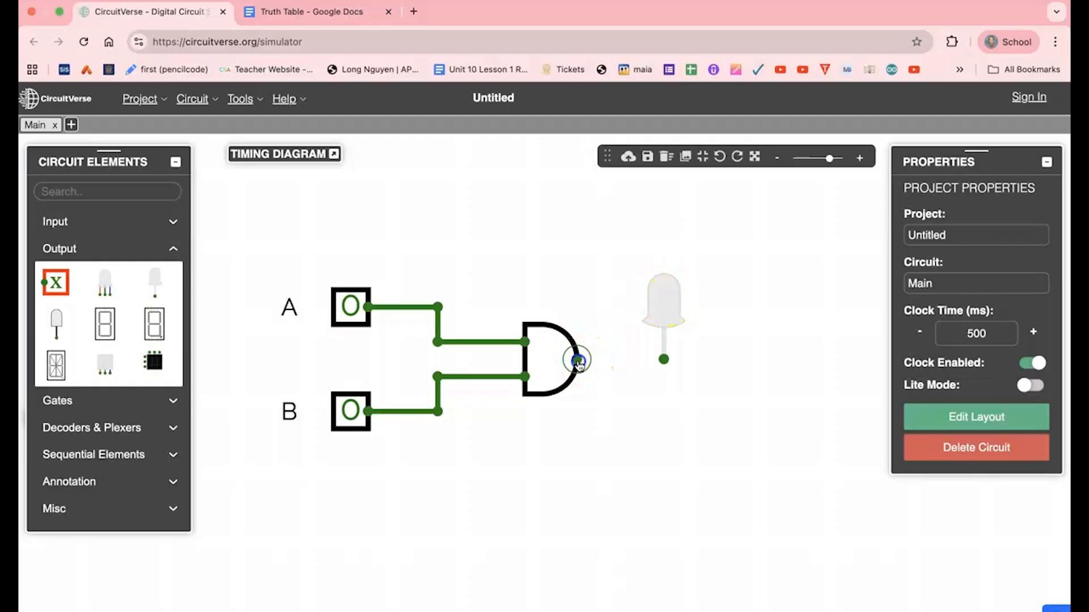
{"action": "left_click", "coordinate": [665, 360]}
{"action": "left_click_drag", "start_coordinate": [584, 364], "coordinate": [579, 361]}
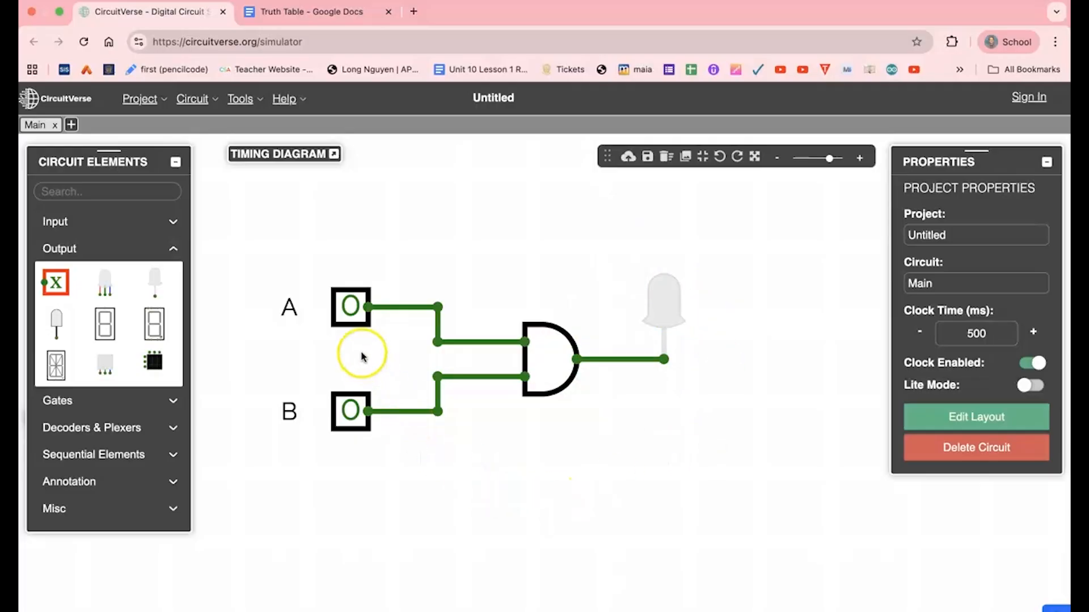
Test the circuit by toggling inputs A and B through their combinations, ending with both at 1.
{"action": "left_click", "coordinate": [351, 319]}
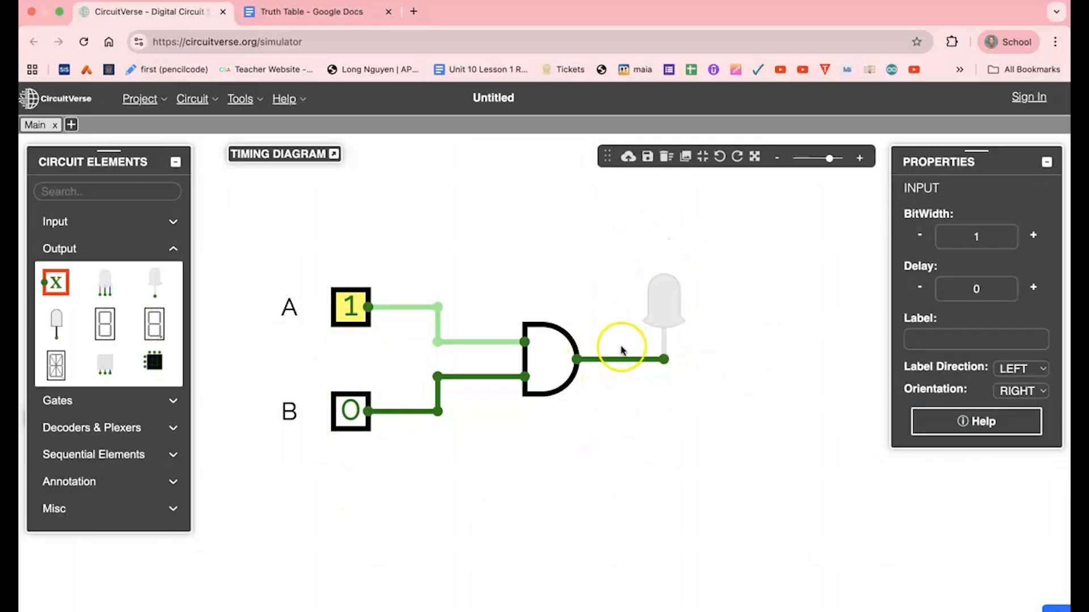
{"action": "left_click", "coordinate": [351, 316]}
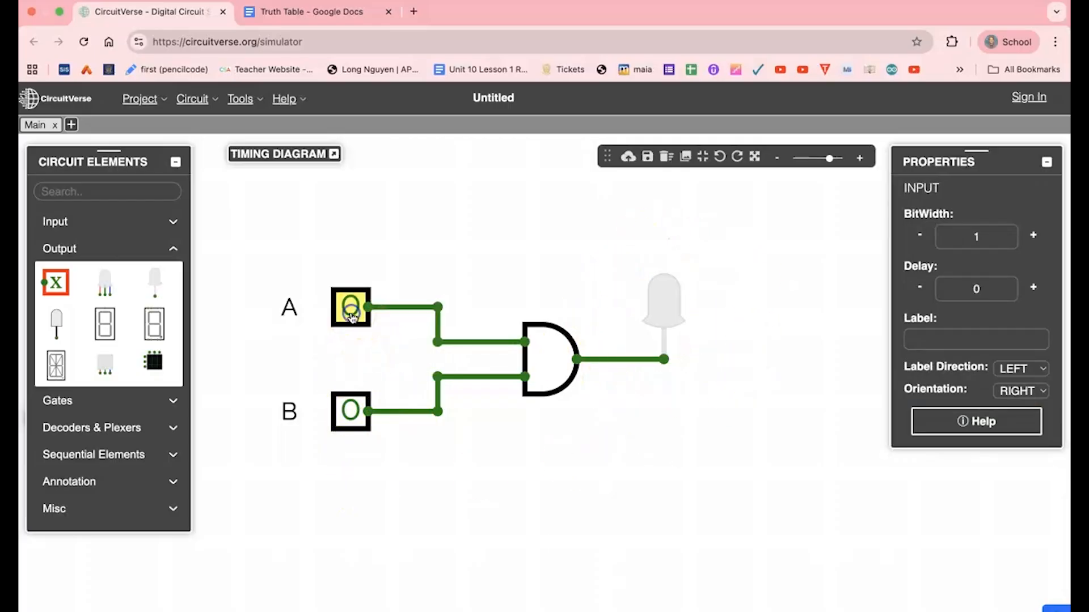
{"action": "left_click", "coordinate": [352, 416]}
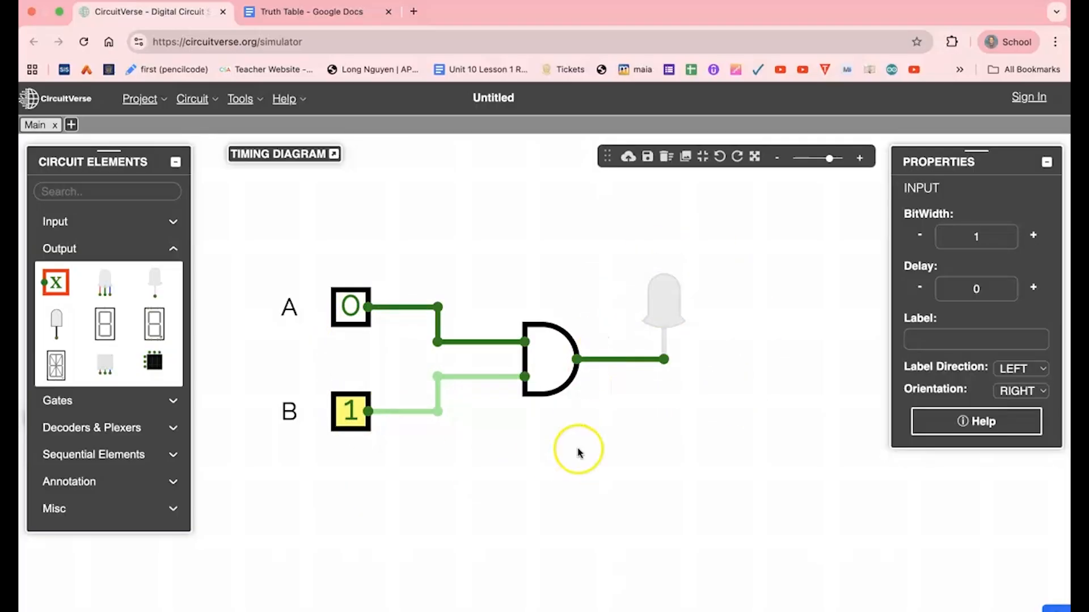
{"action": "left_click", "coordinate": [351, 315]}
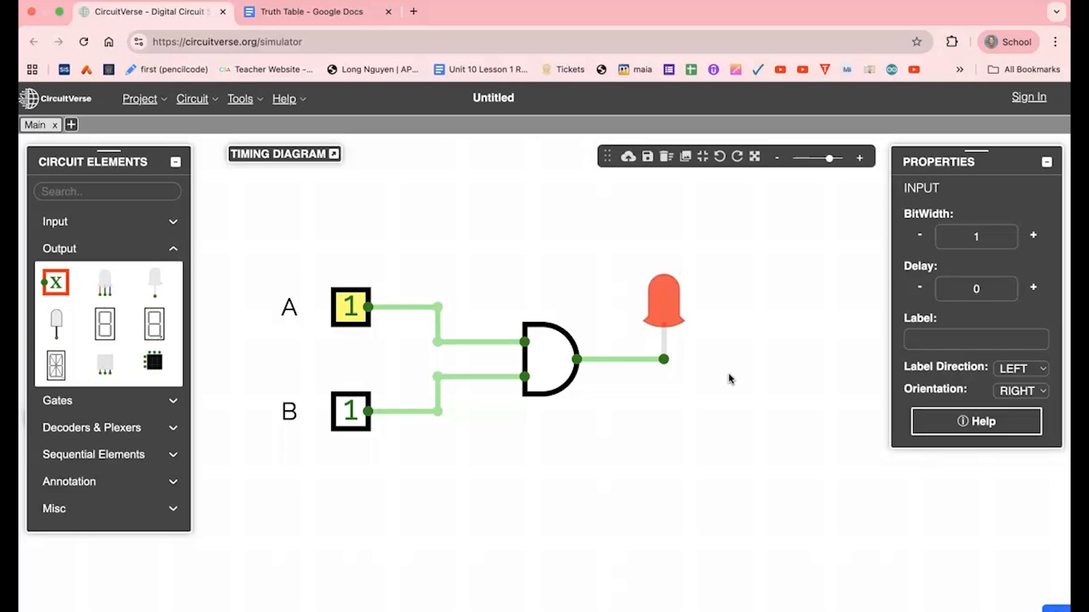
Switch to the Truth Table document and make the AND GATE heading bold.
{"action": "left_click", "coordinate": [309, 17]}
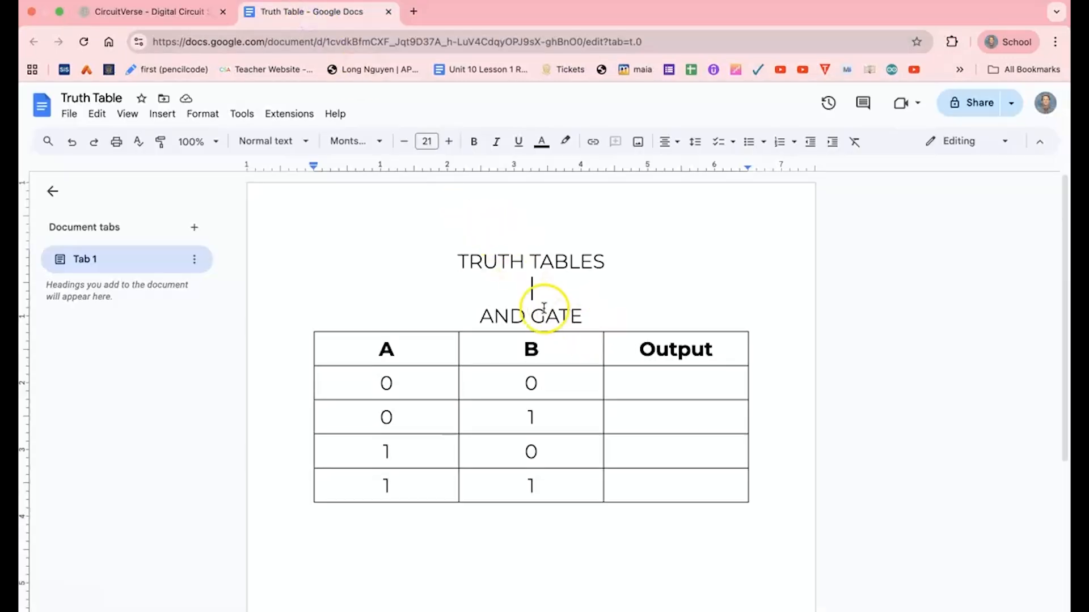
{"action": "left_click_drag", "start_coordinate": [486, 316], "coordinate": [583, 315]}
{"action": "key", "text": "ctrl+b"}
{"action": "left_click", "coordinate": [526, 542]}
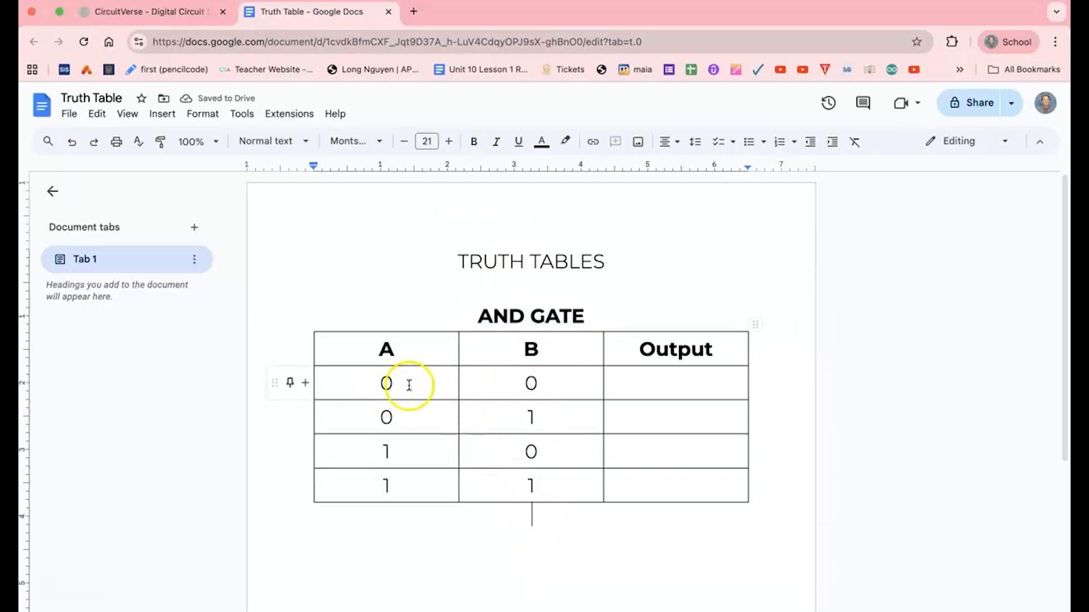
Fill the Output column with 0, 0, 0 and 1 for the four input rows.
{"action": "left_click", "coordinate": [656, 391]}
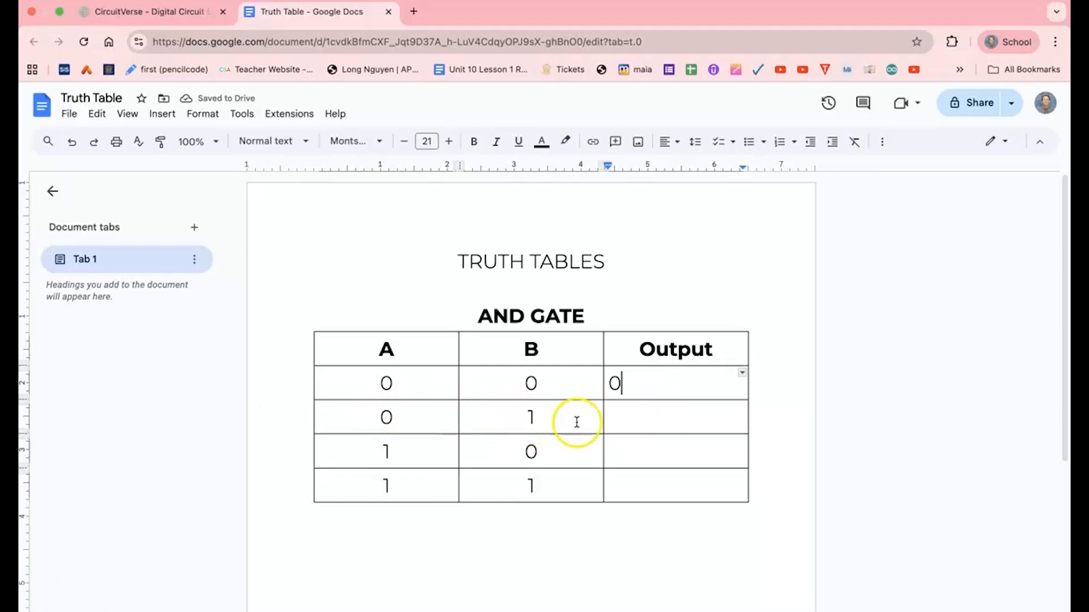
{"action": "left_click", "coordinate": [621, 425]}
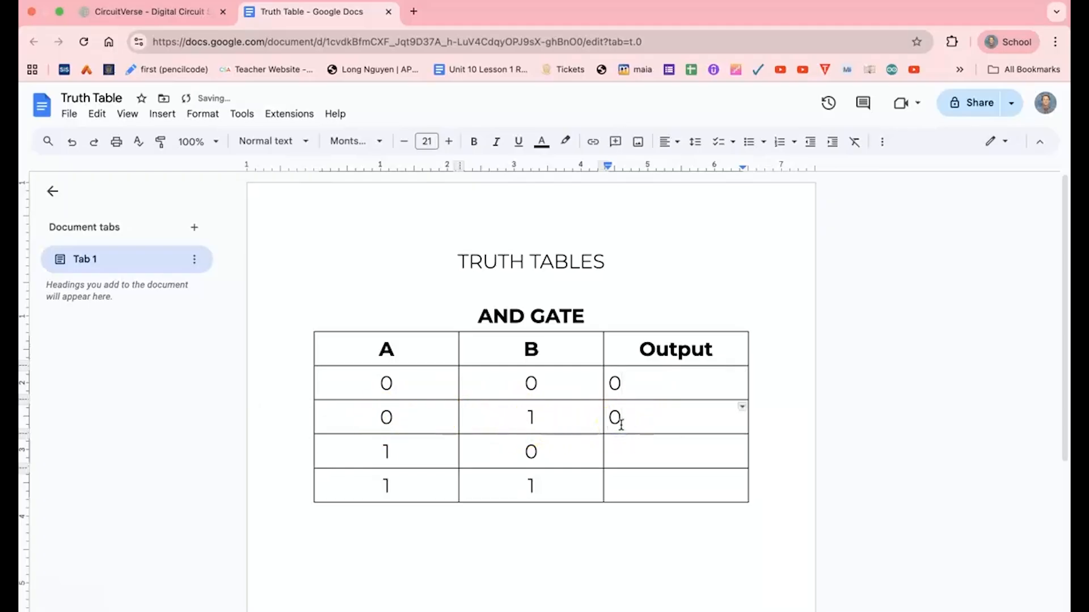
{"action": "left_click", "coordinate": [631, 446]}
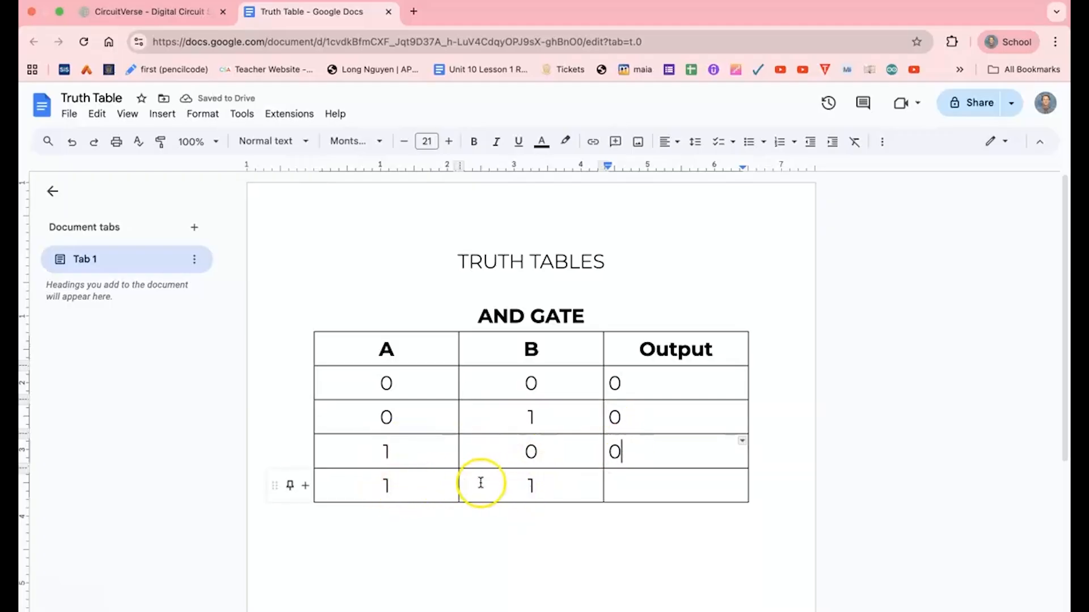
{"action": "left_click", "coordinate": [627, 499]}
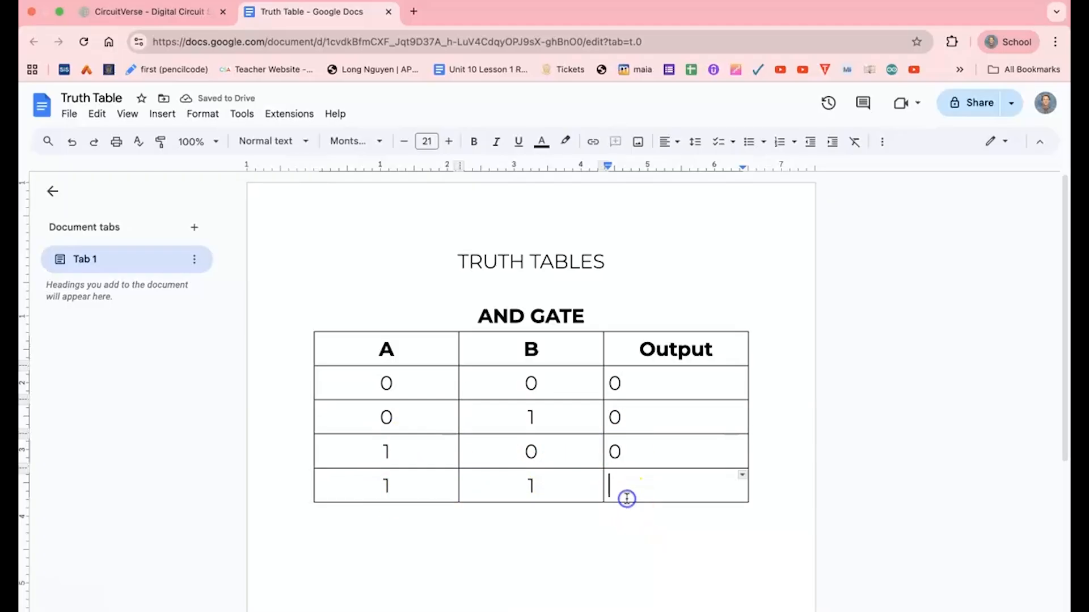
{"action": "type", "text": "1"}
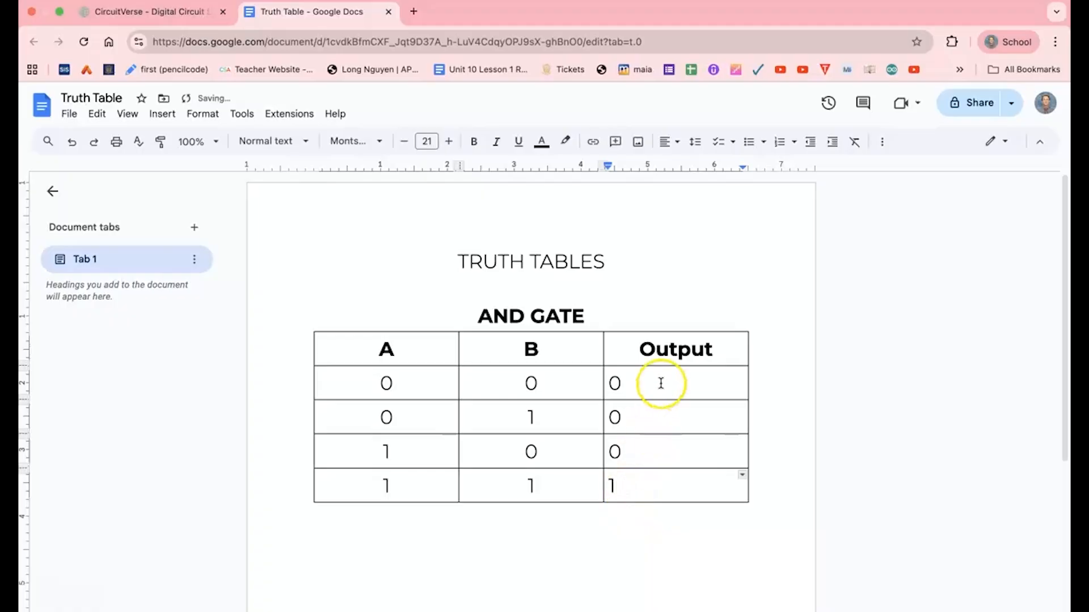
Center-align the values in the AND table's Output column.
{"action": "left_click_drag", "start_coordinate": [658, 382], "coordinate": [670, 476]}
{"action": "left_click", "coordinate": [643, 141]}
{"action": "left_click", "coordinate": [665, 169]}
{"action": "left_click", "coordinate": [608, 539]}
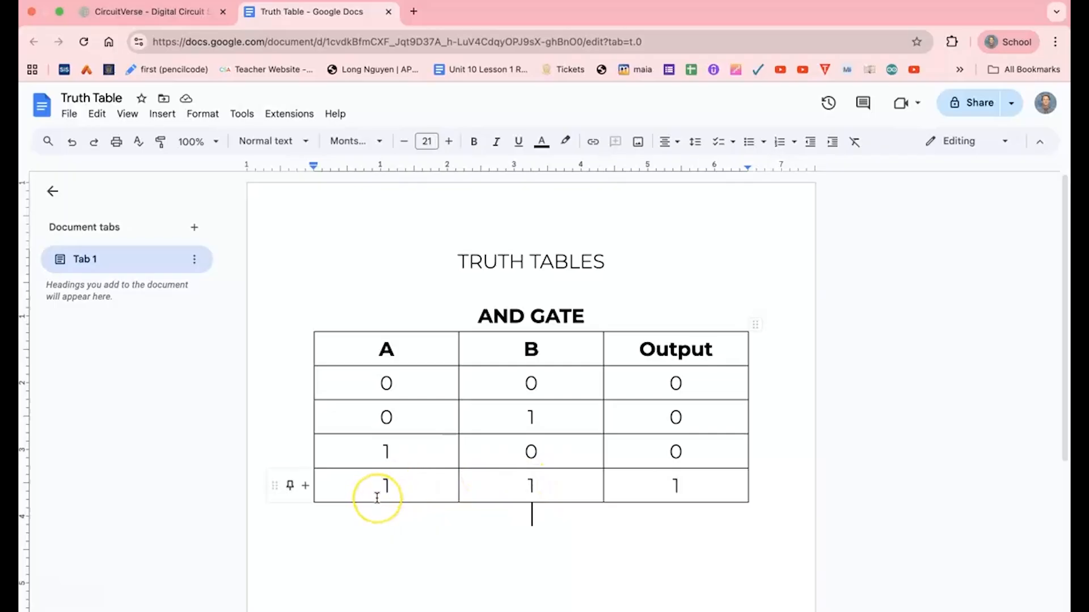
Add an "OR GATE" heading on a new line below the AND table.
{"action": "key", "text": "Return"}
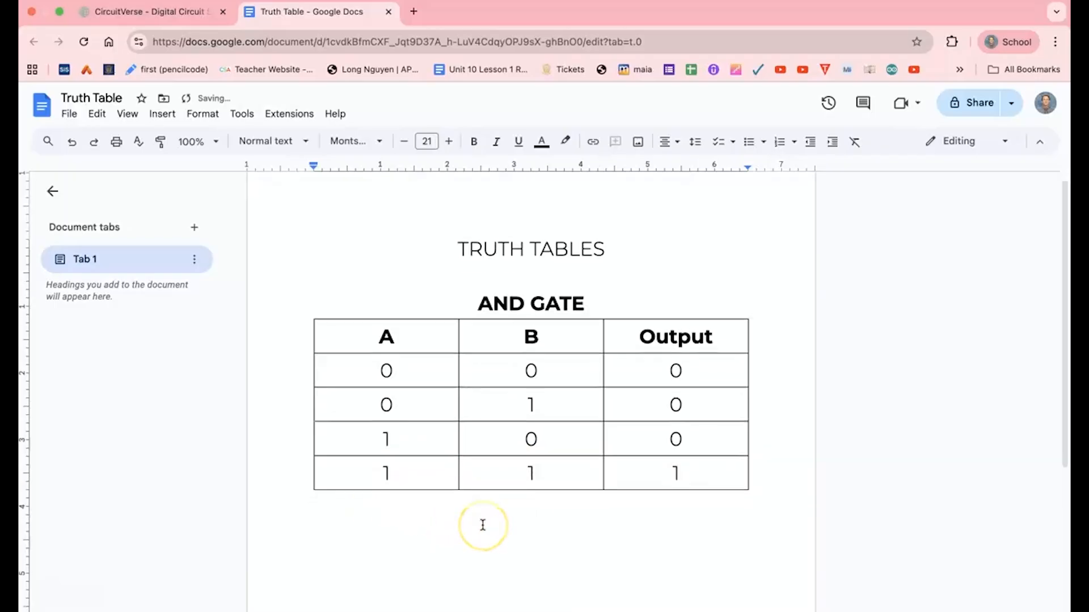
{"action": "scroll", "coordinate": [483, 525], "scroll_direction": "down", "scroll_amount": 1}
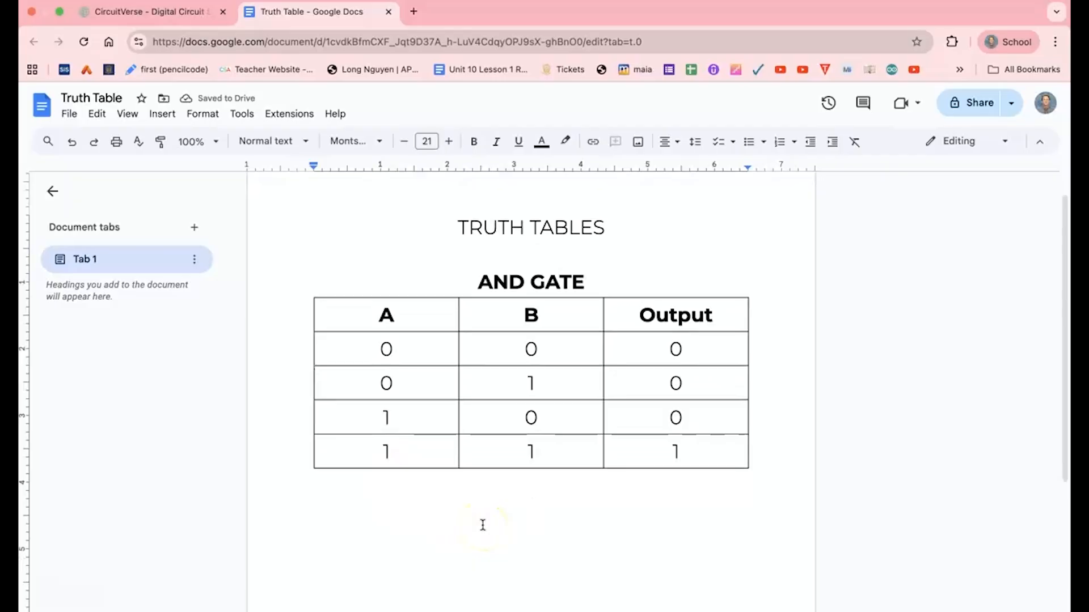
{"action": "type", "text": "OR GATE"}
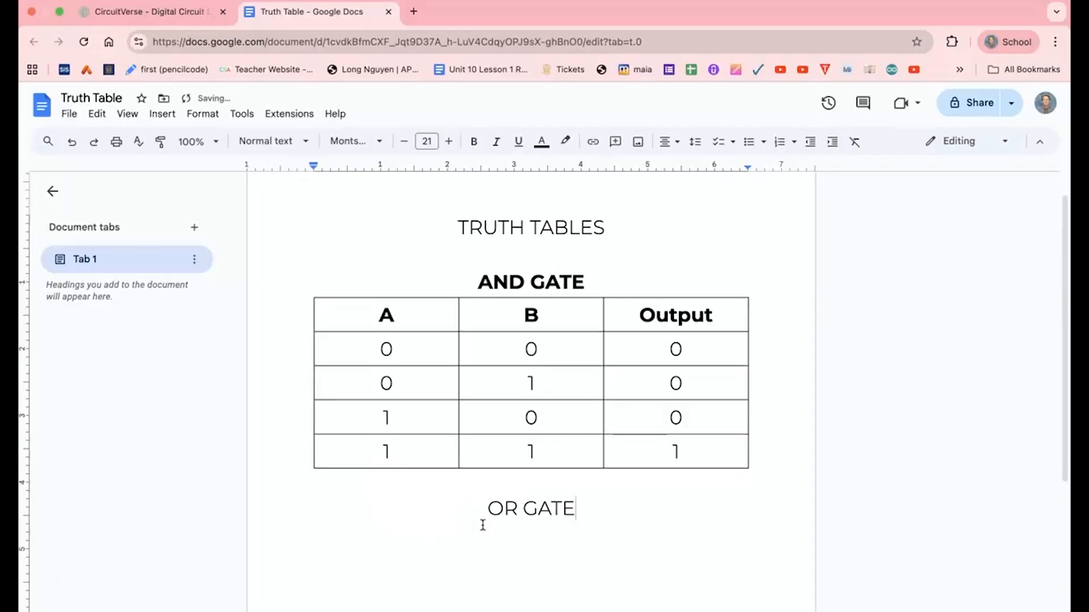
Copy the AND truth table and paste it below the OR GATE heading.
{"action": "left_click_drag", "start_coordinate": [410, 308], "coordinate": [678, 438]}
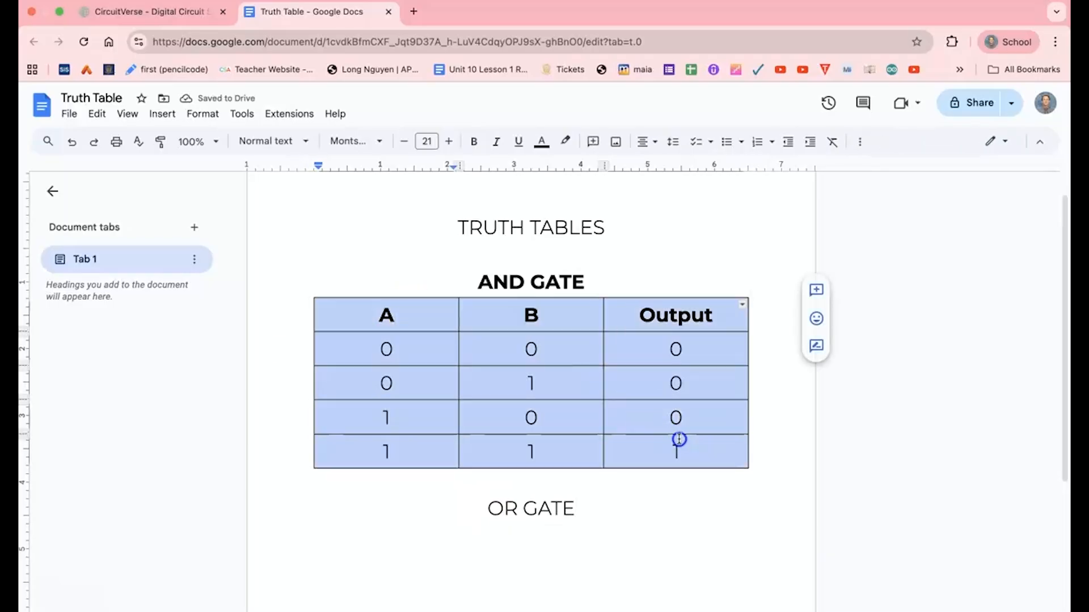
{"action": "left_click", "coordinate": [544, 536]}
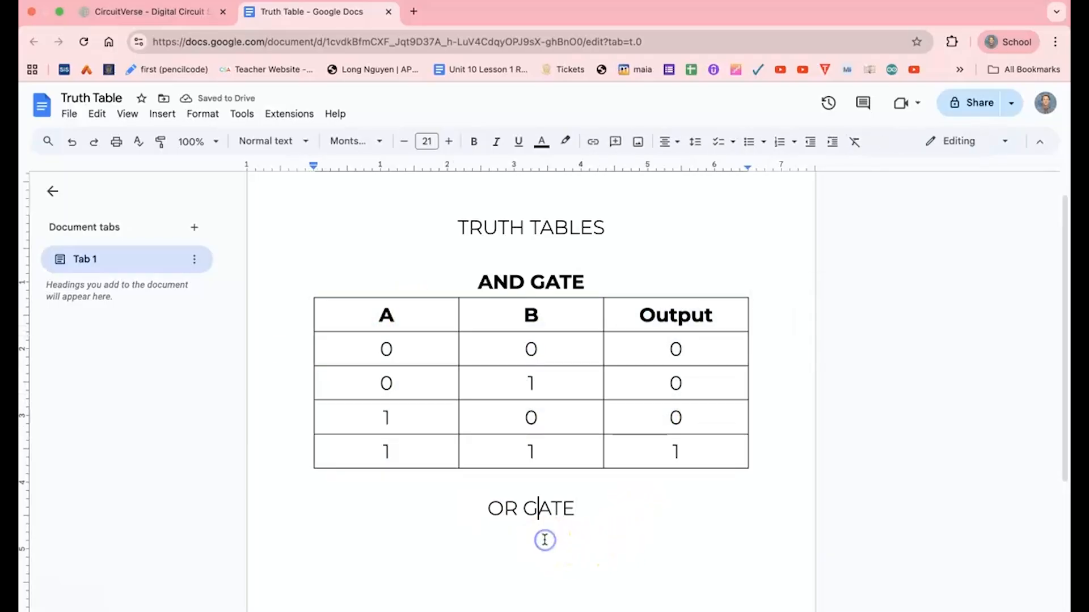
{"action": "key", "text": "ctrl+v"}
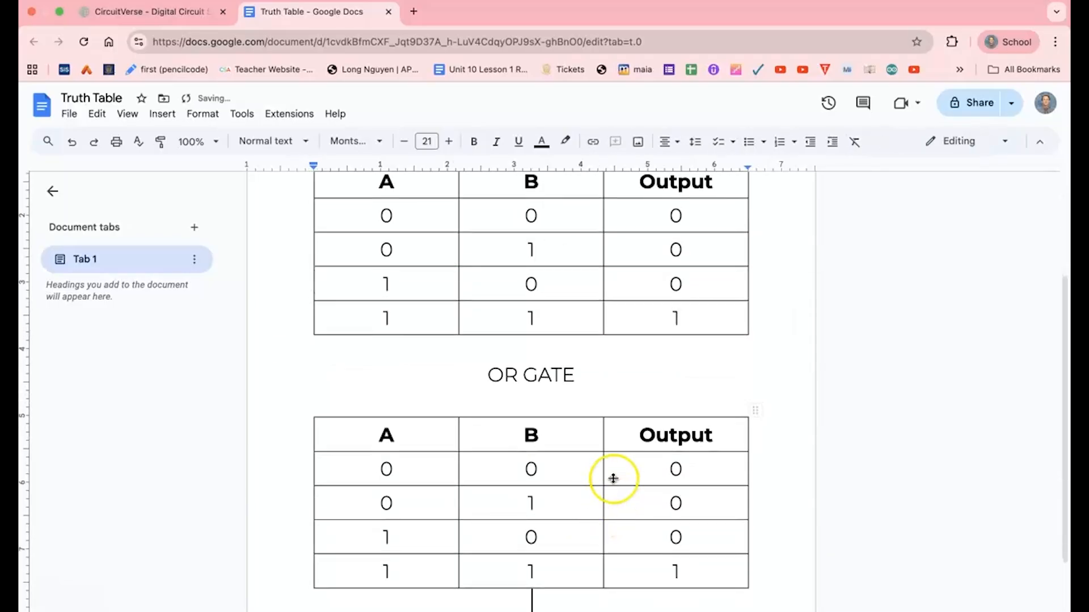
Clear the Output column values in the new OR table.
{"action": "left_click", "coordinate": [648, 470]}
{"action": "left_click_drag", "start_coordinate": [648, 469], "coordinate": [658, 558]}
{"action": "key", "text": "Delete"}
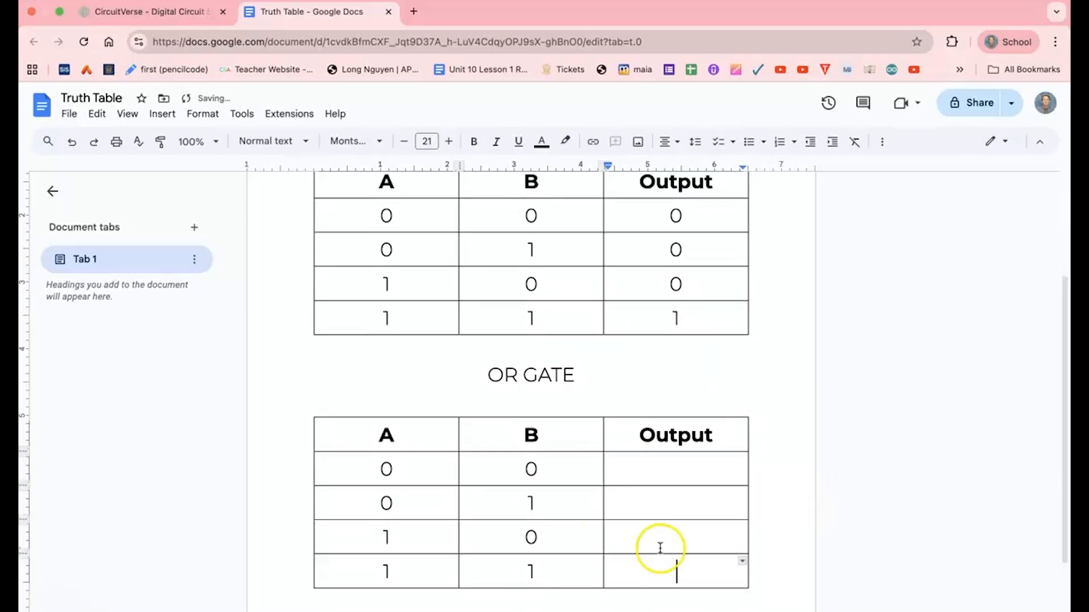
Remove the blank line between the OR GATE heading and its table.
{"action": "left_click", "coordinate": [558, 607]}
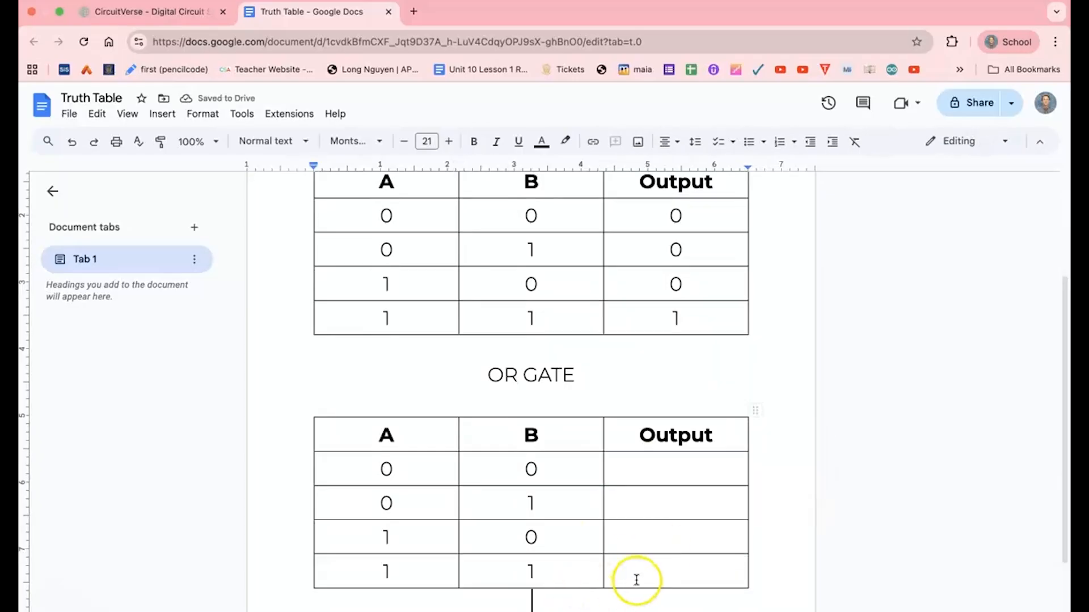
{"action": "left_click", "coordinate": [515, 396]}
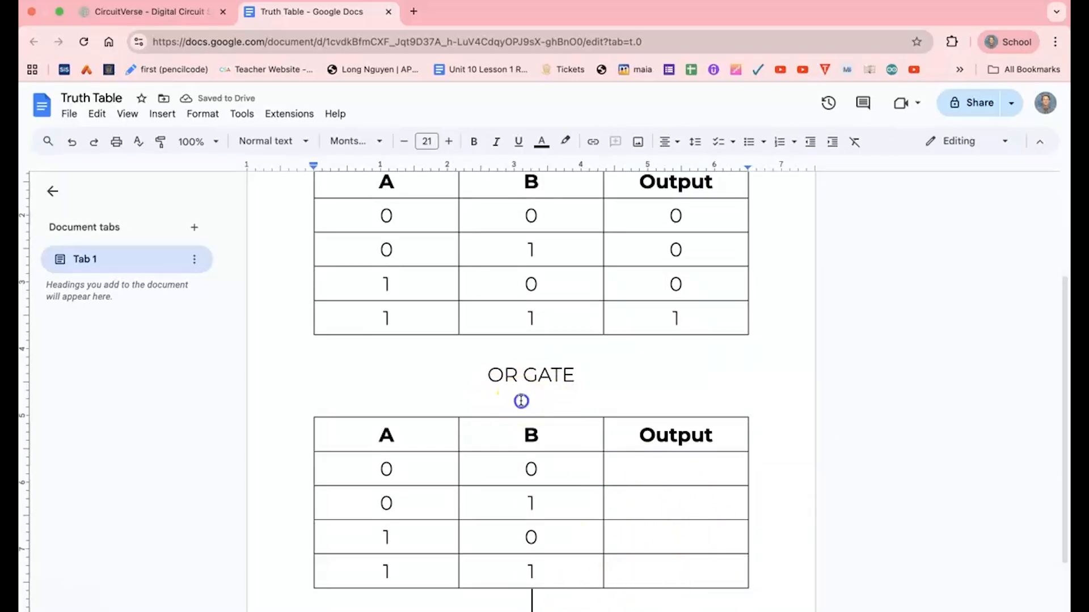
{"action": "key", "text": "BackSpace"}
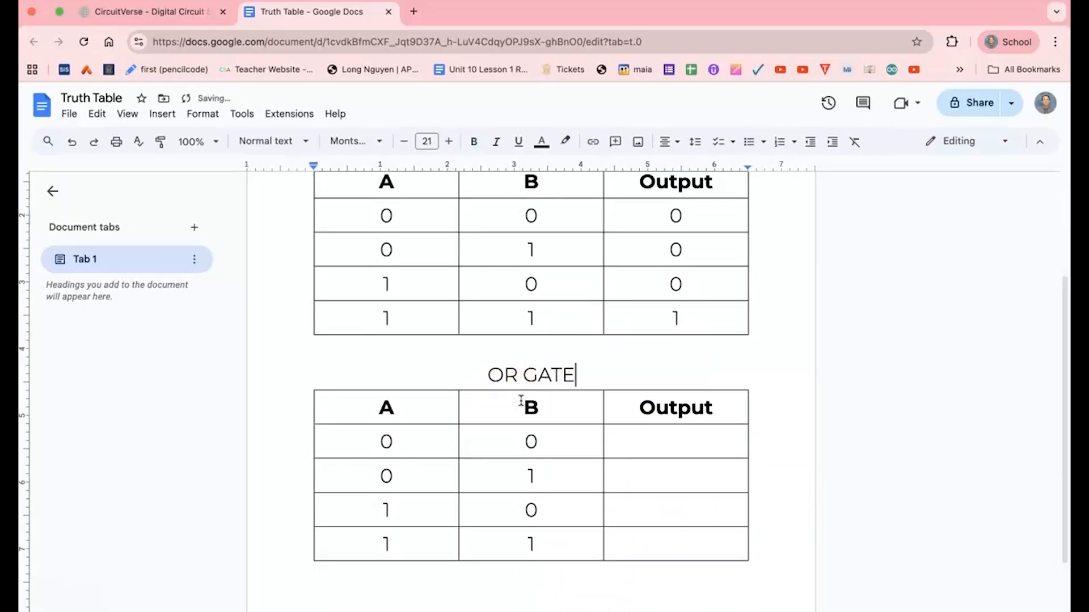